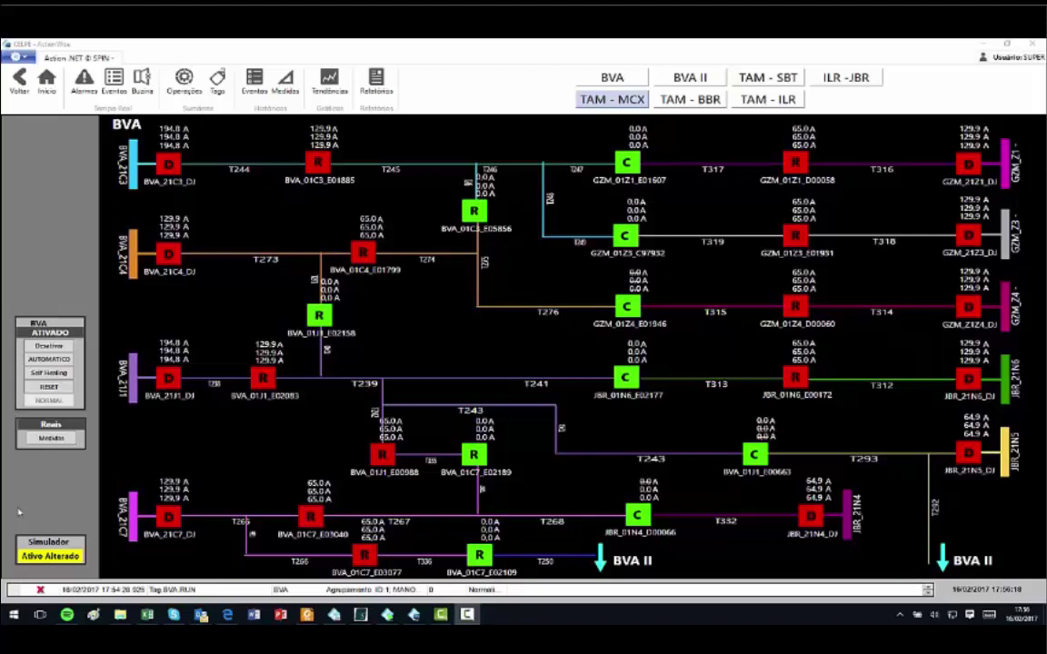
# Simulate a fault on breaker GZM_21Z3_DJ, triggering self-healing maneuver 19
pyautogui.click(970, 234)
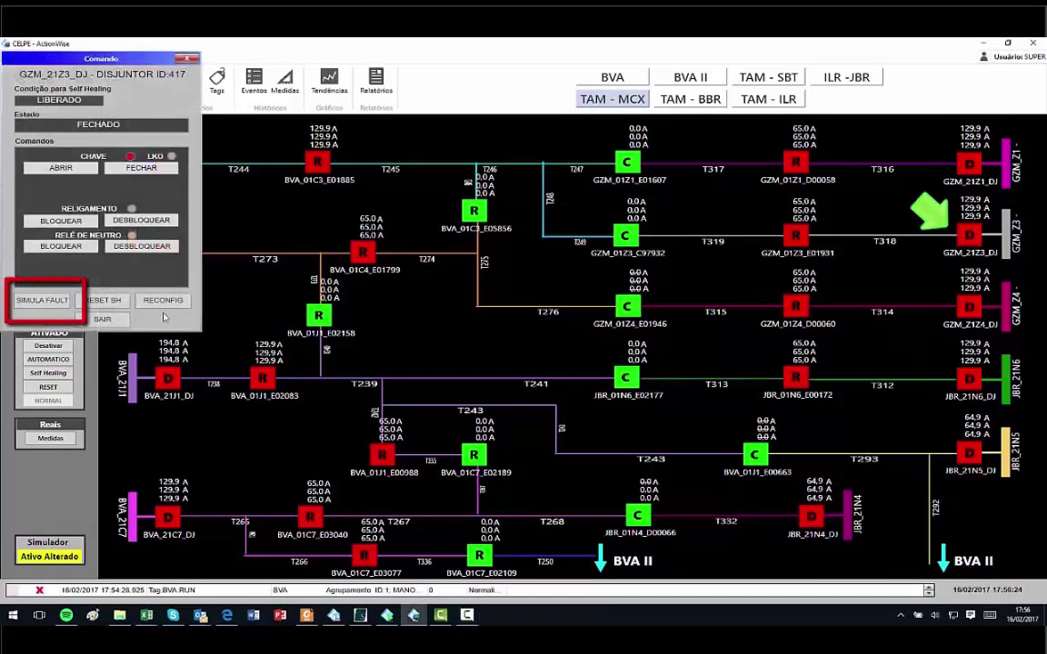
pyautogui.click(45, 303)
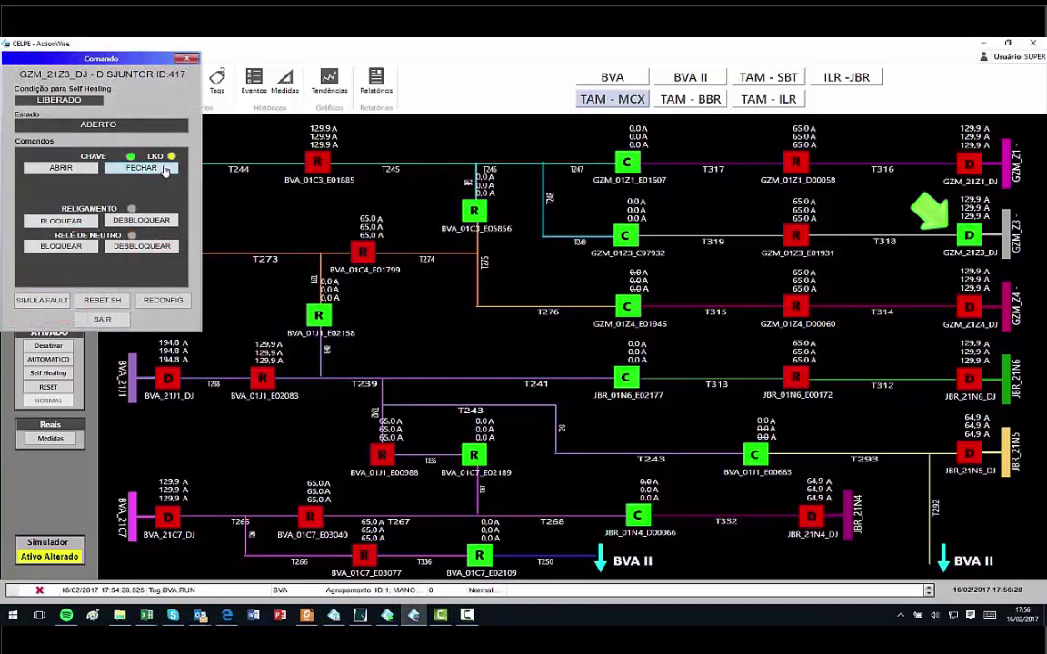
pyautogui.click(100, 321)
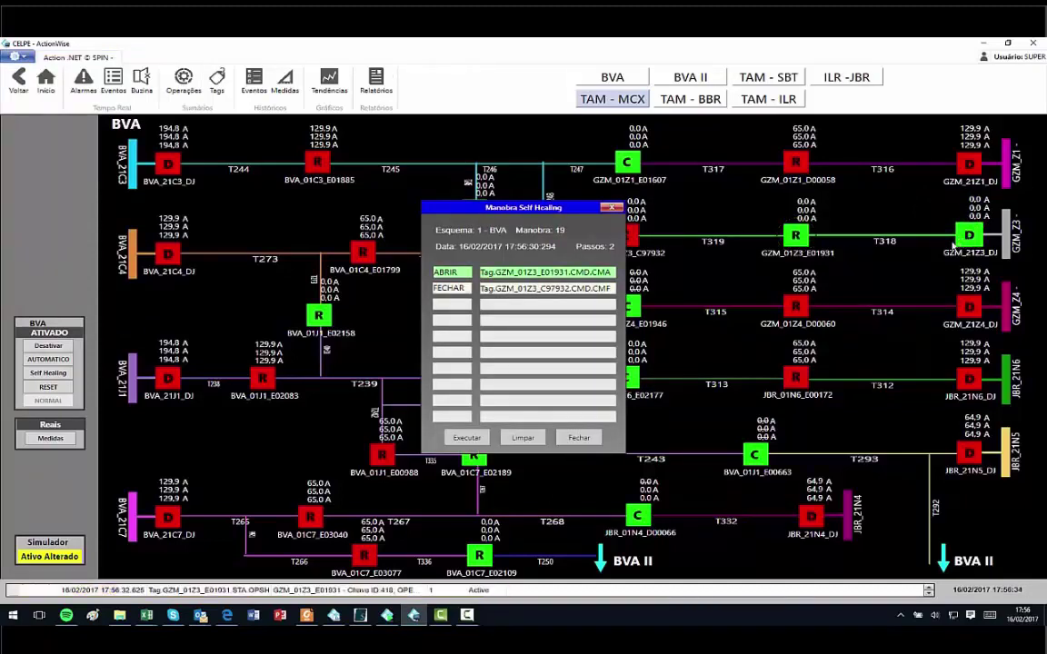
# Close the maneuver 19 summary, leaving GZM_Z3 fed through C97932 at 65 A
pyautogui.click(579, 437)
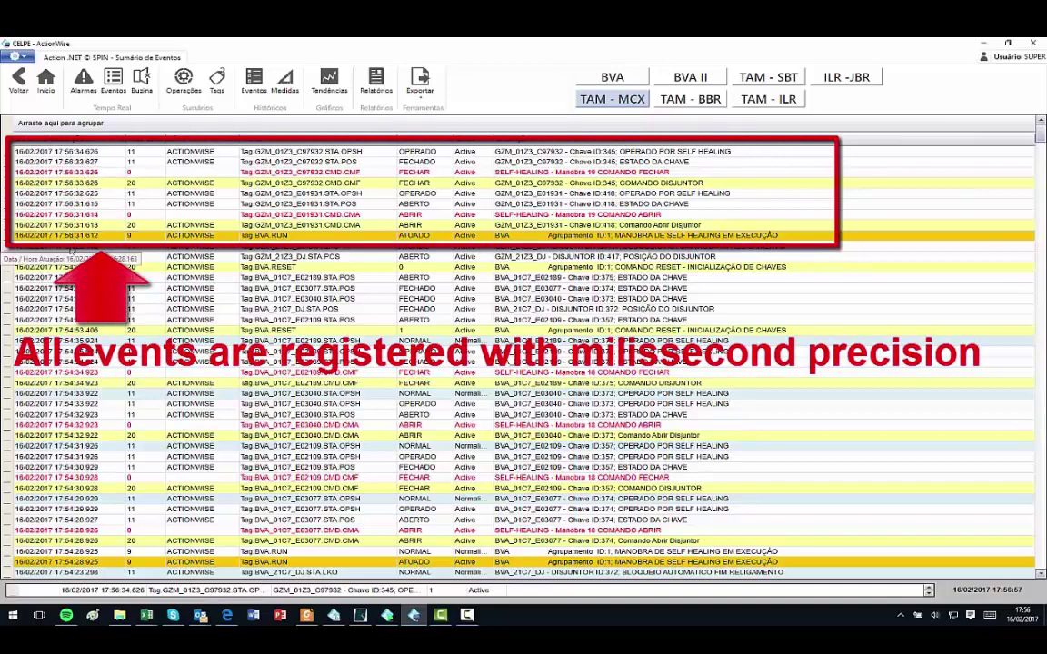
# Return to the BVA diagram and reset self-healing, reclosing GZM_21Z3_DJ and E01931 and reopening C97932
pyautogui.click(18, 80)
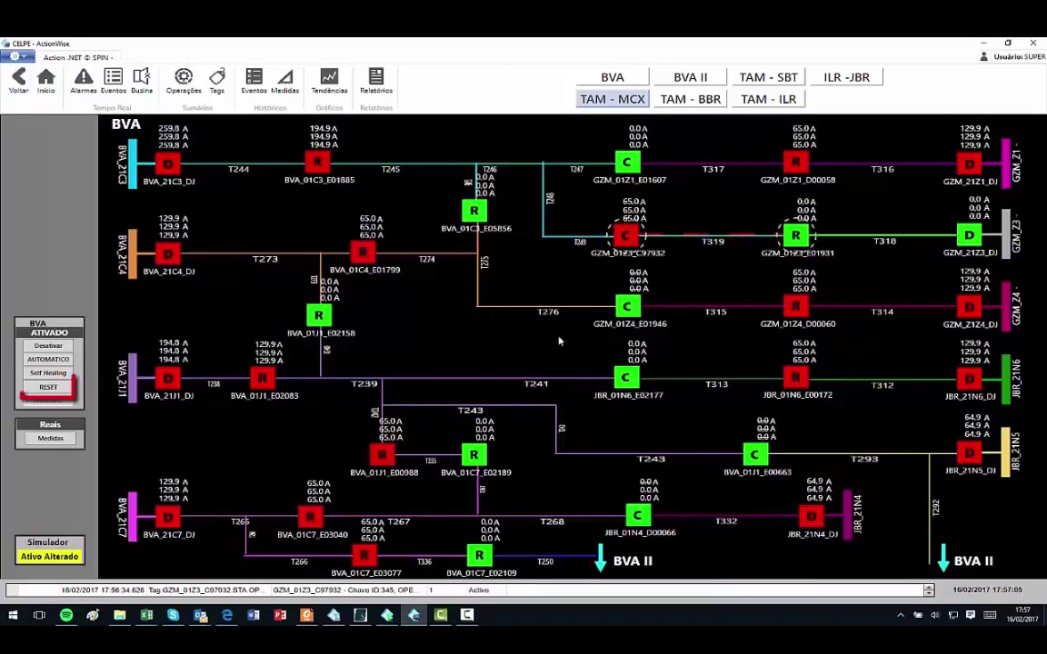
pyautogui.click(43, 388)
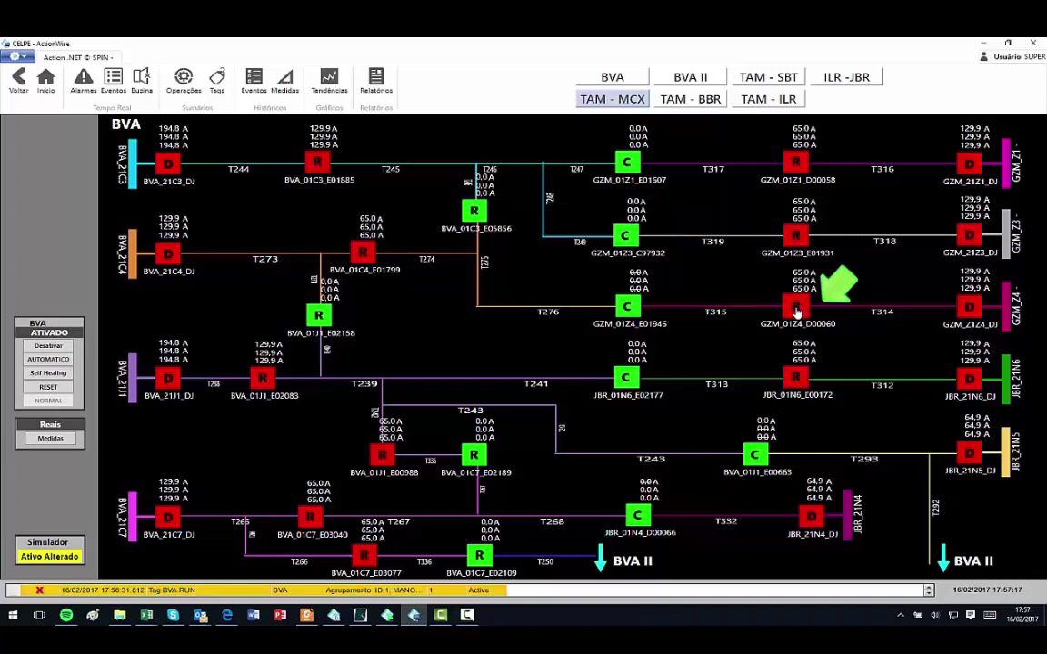
# Apply and confirm a live-line block (BL) on recloser GZM_01Z4_D00060
pyautogui.click(793, 308)
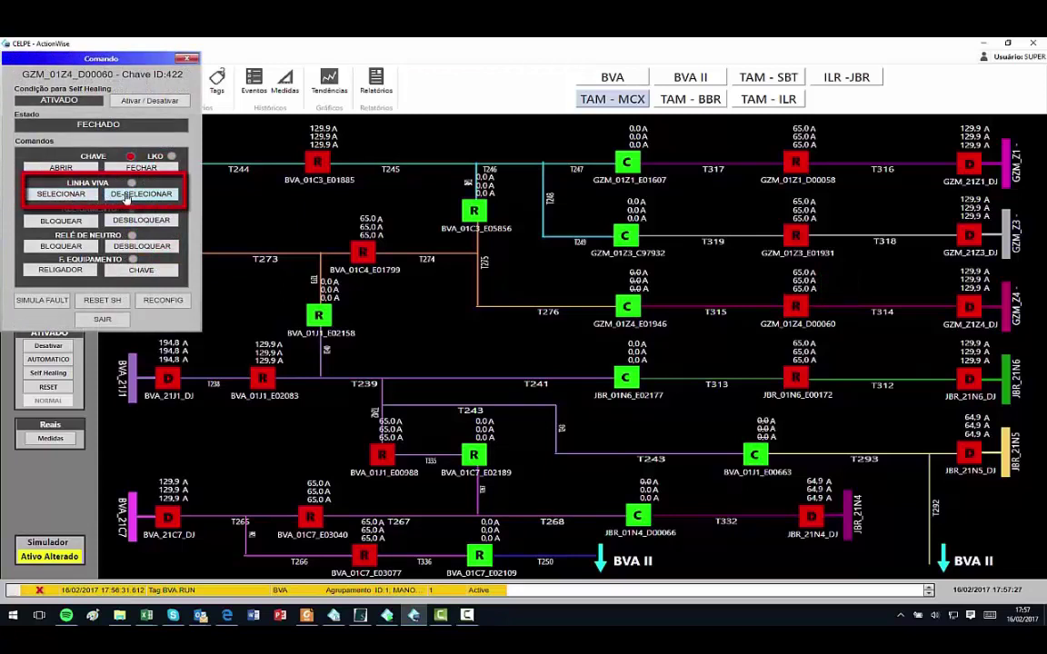
pyautogui.click(82, 202)
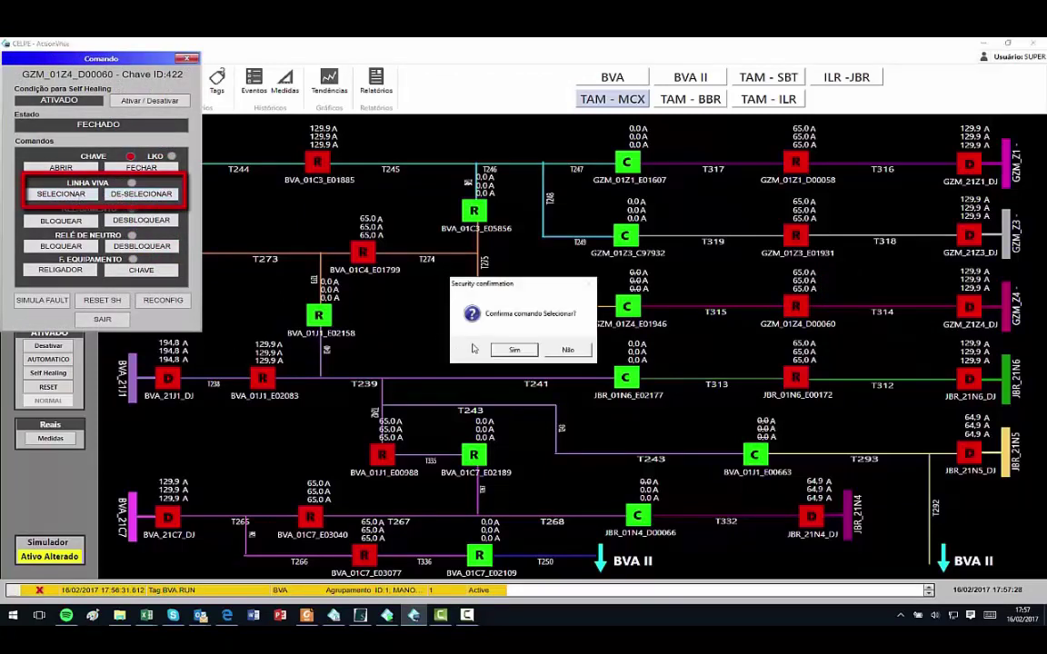
pyautogui.click(514, 350)
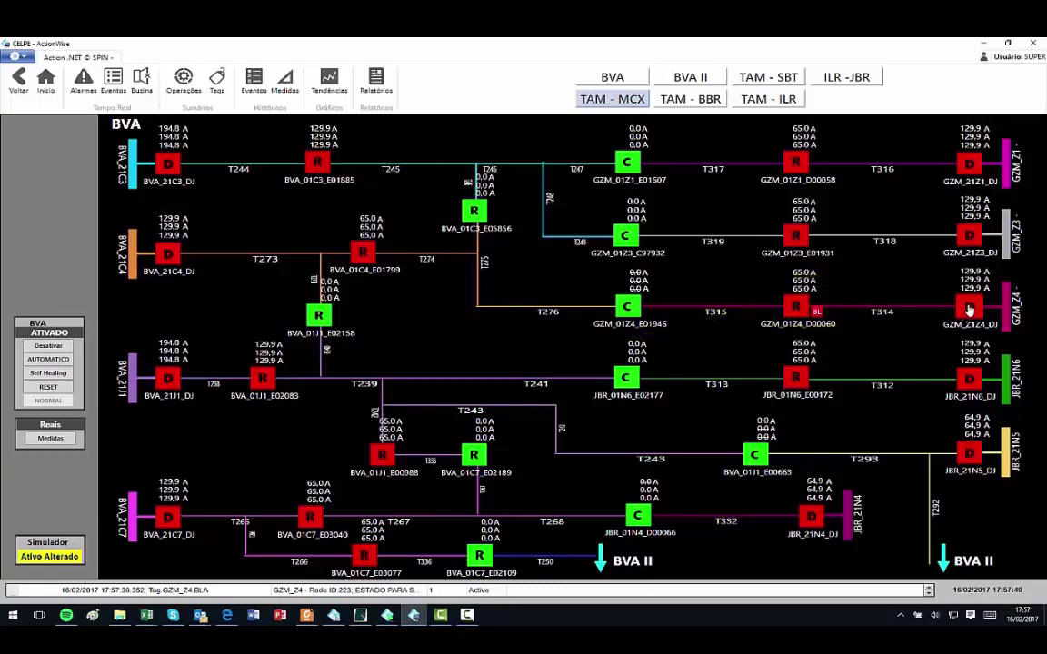
# Simulate a fault on breaker GZM_Z1Z4_DJ, tripping it and dropping GZM_Z4 to 0 A
pyautogui.click(970, 308)
pyautogui.click(41, 300)
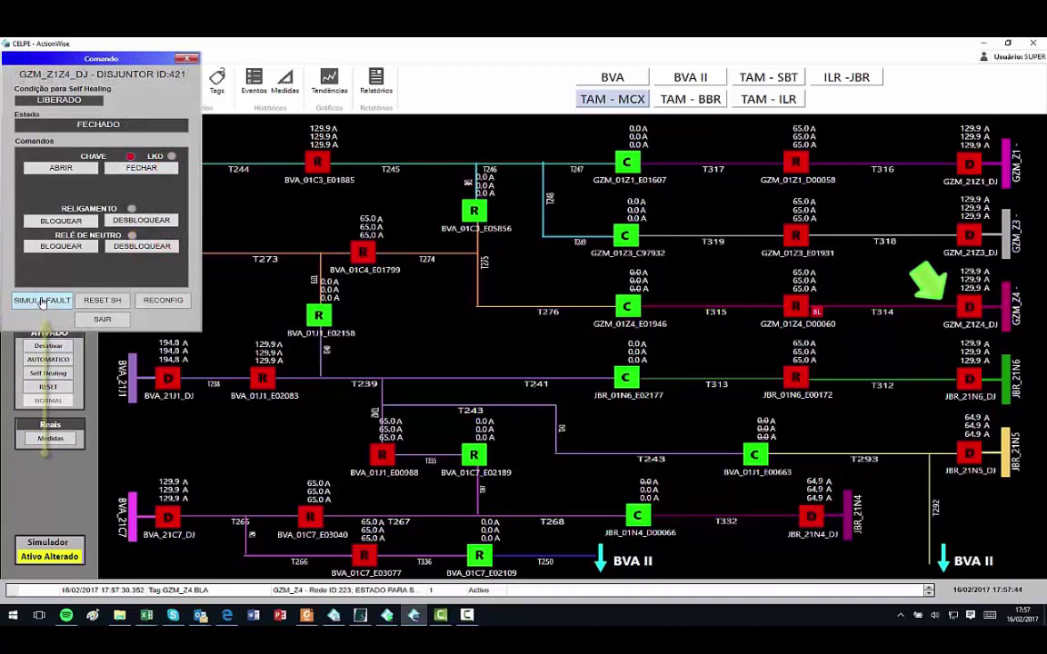
pyautogui.click(103, 321)
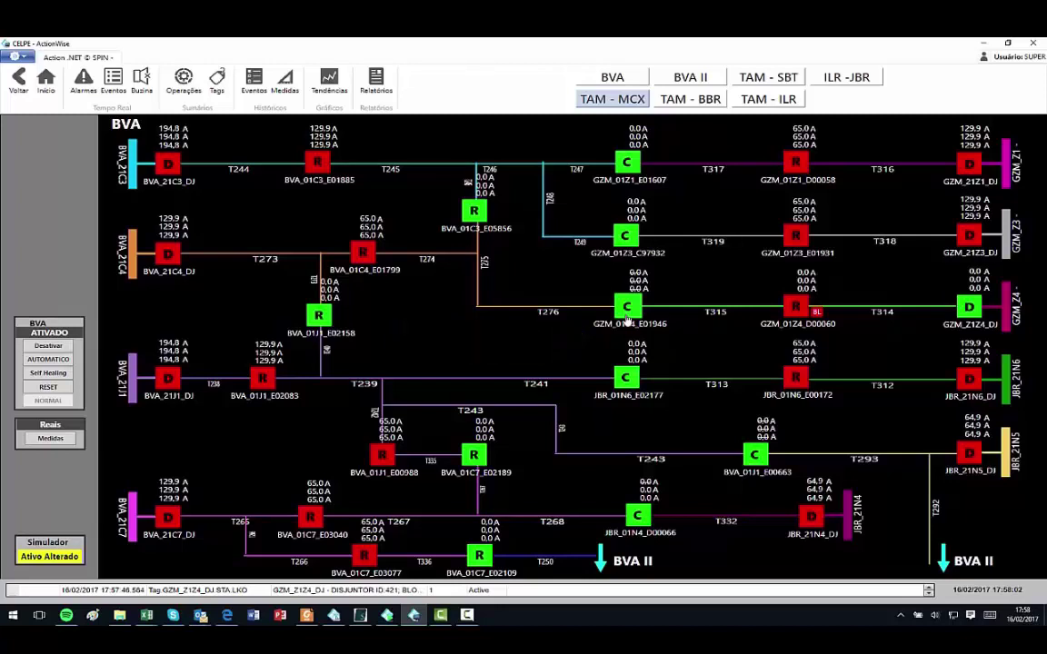
pyautogui.click(798, 306)
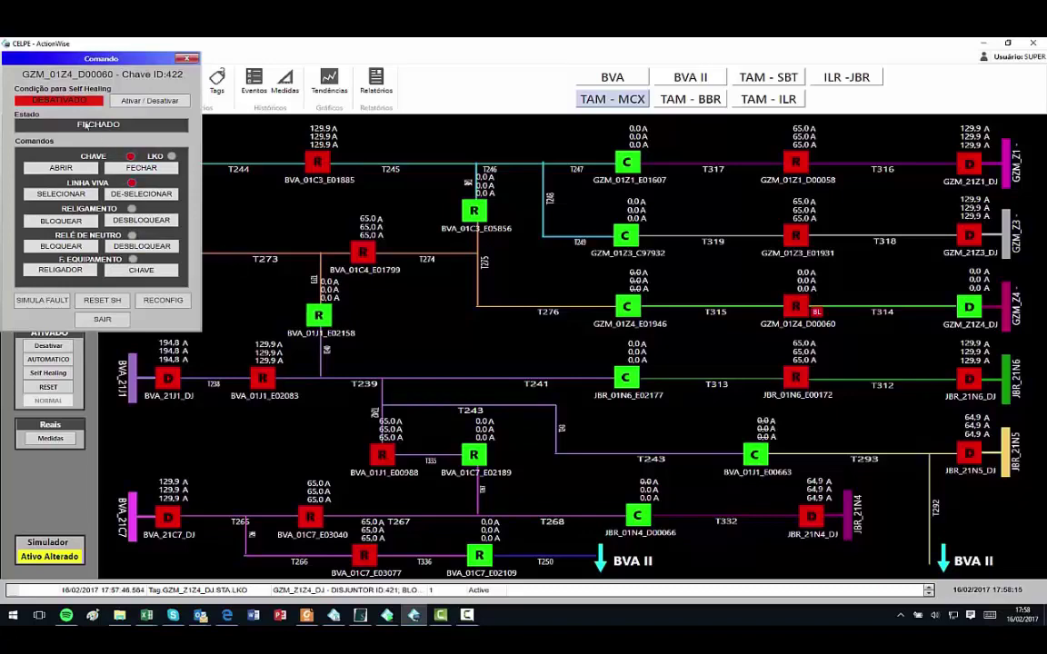
pyautogui.click(78, 102)
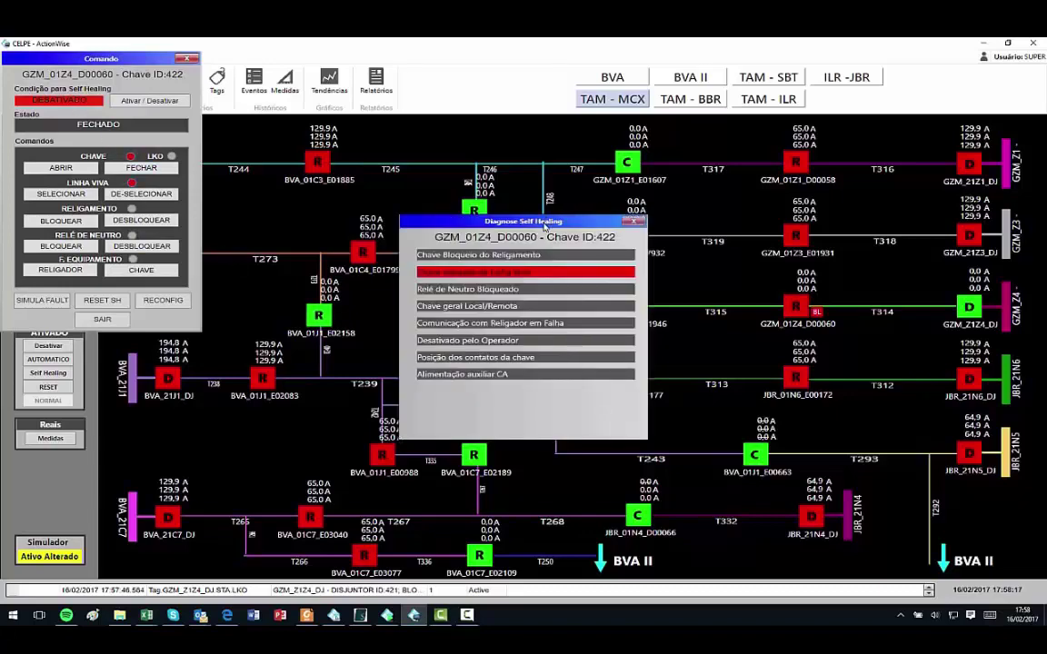
pyautogui.moveTo(543, 227)
pyautogui.mouseDown()
pyautogui.moveTo(435, 212)
pyautogui.moveTo(356, 119)
pyautogui.moveTo(346, 66)
pyautogui.mouseUp()
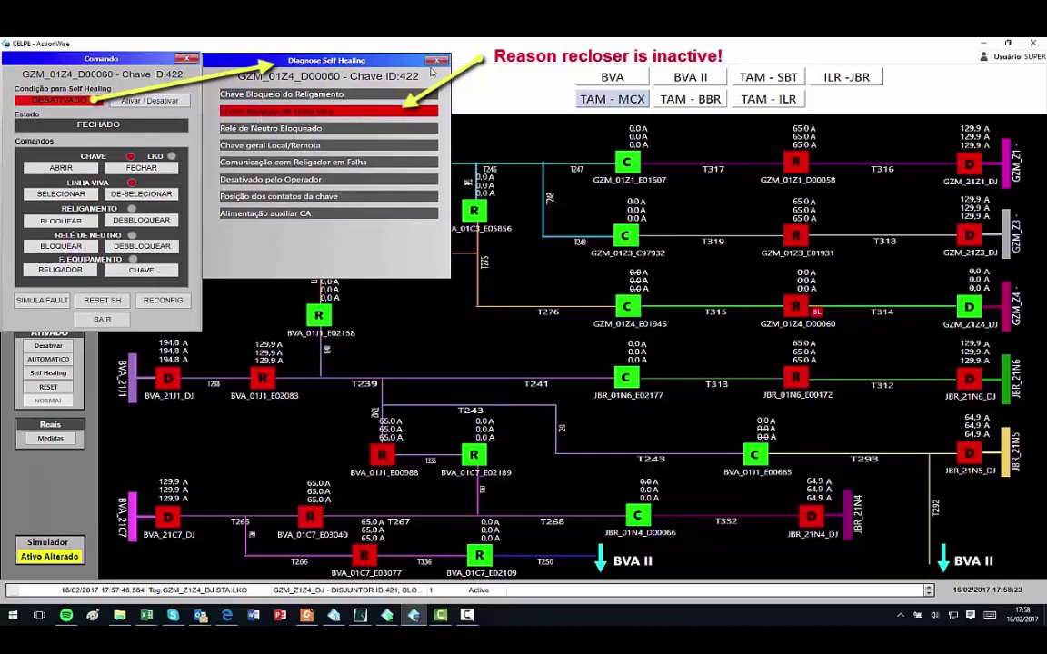
pyautogui.click(437, 61)
# Remove and confirm removal of the live-line block on recloser GZM_01Z4_D00060
pyautogui.click(102, 319)
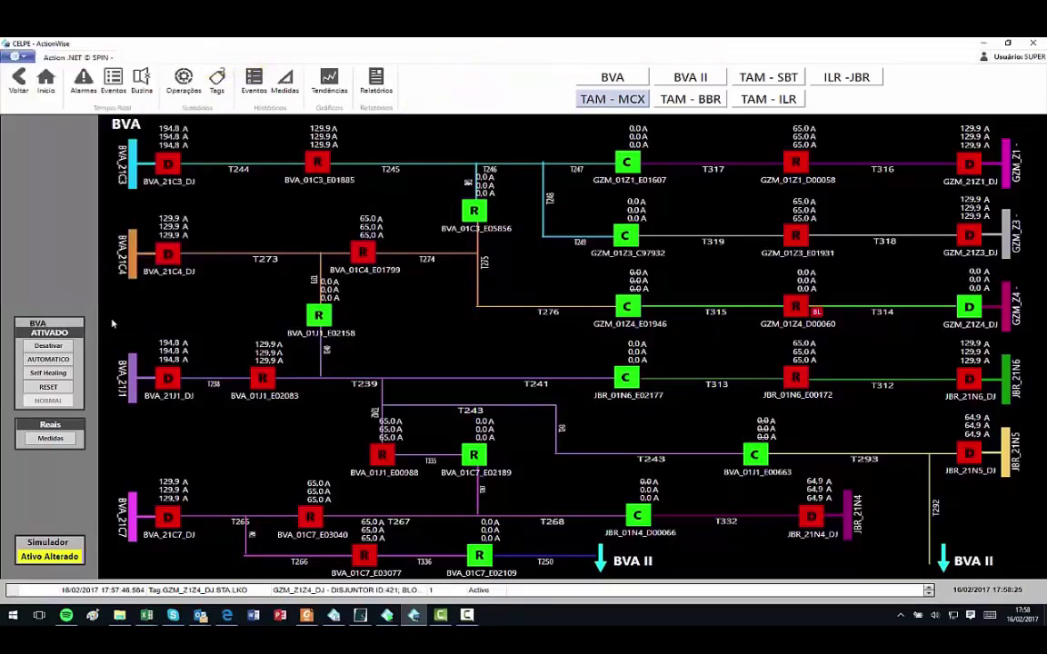
pyautogui.click(798, 304)
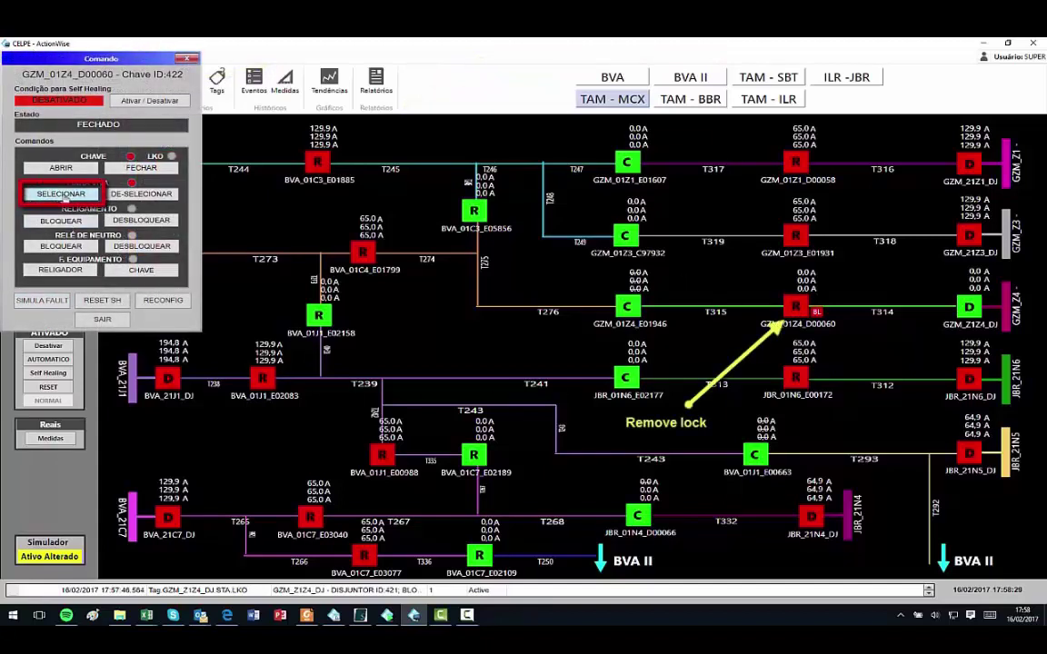
pyautogui.click(145, 197)
pyautogui.click(536, 350)
pyautogui.click(113, 320)
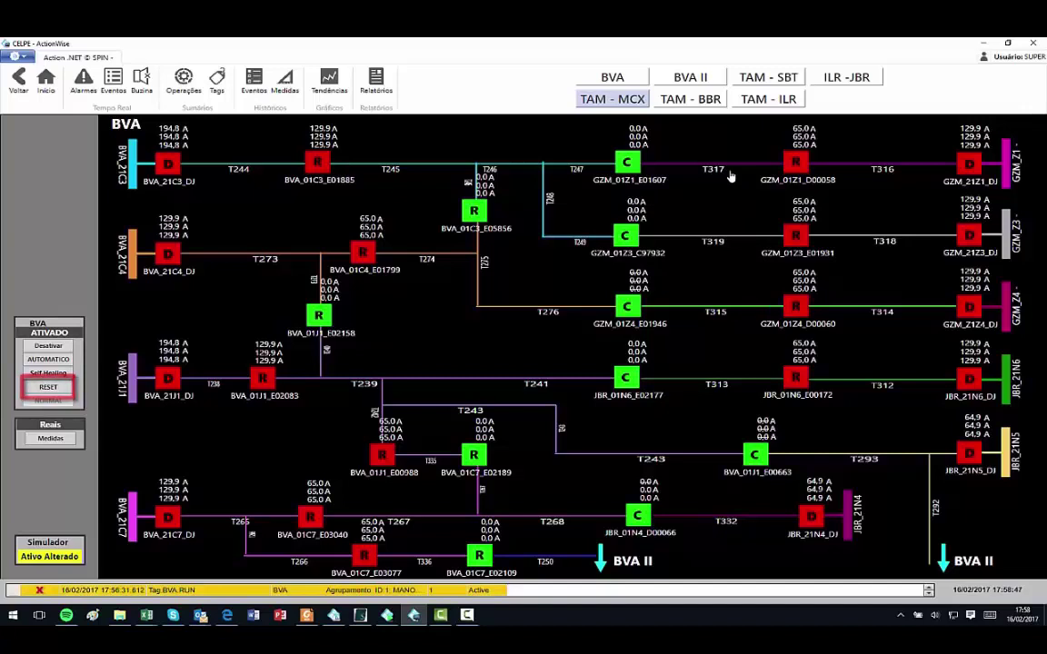
# Fault GZM_Z1Z4_DJ again so D00060 opens and E01946 closes, then reset to normal
pyautogui.click(967, 309)
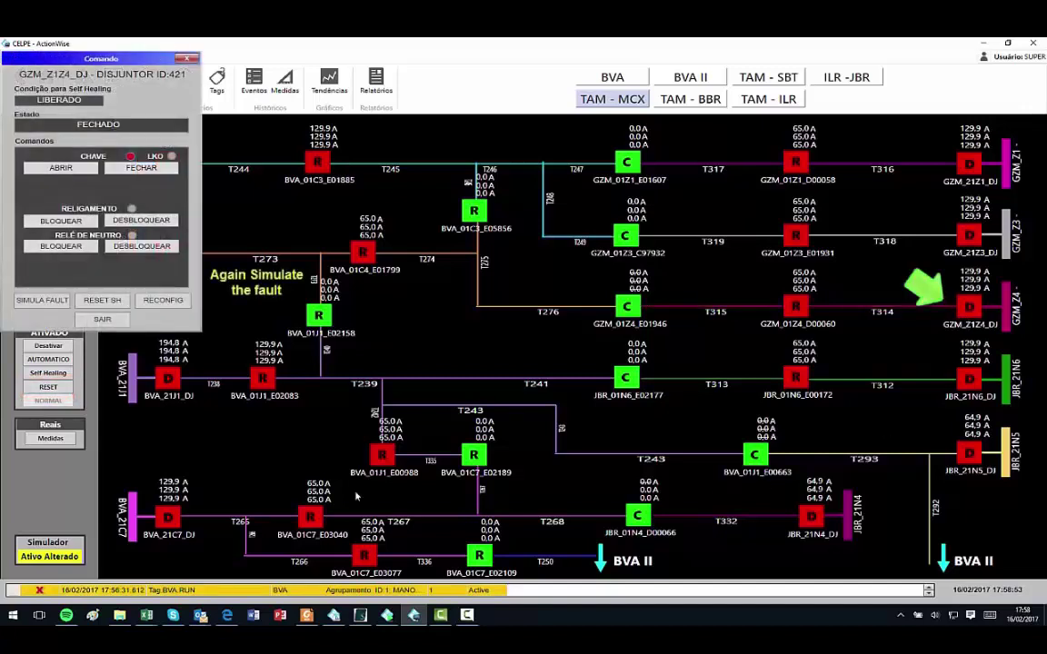
pyautogui.click(41, 301)
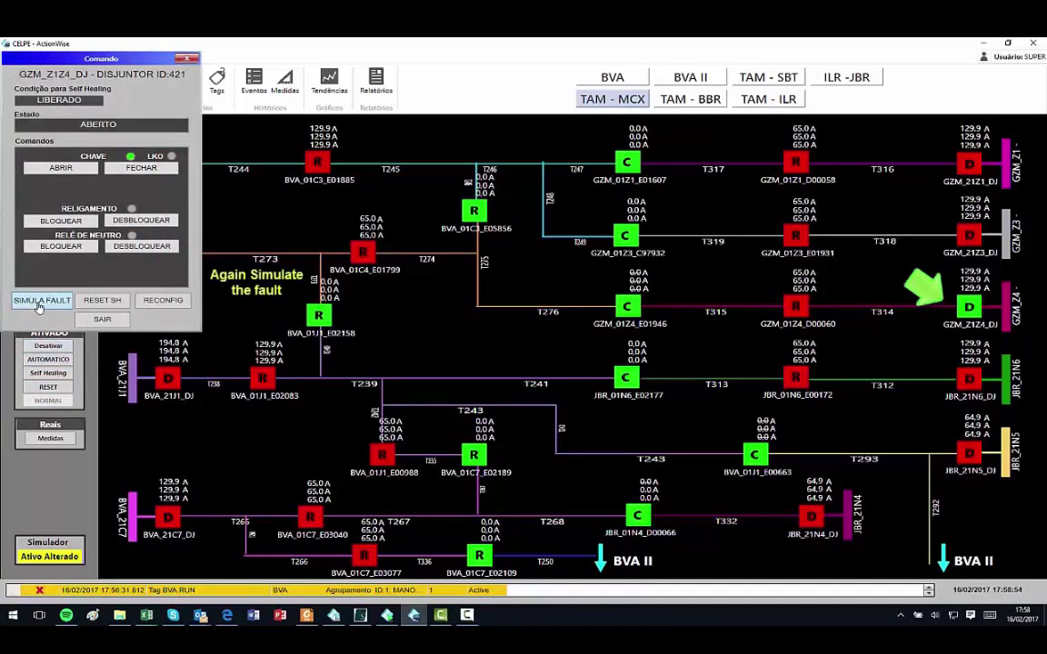
pyautogui.click(100, 321)
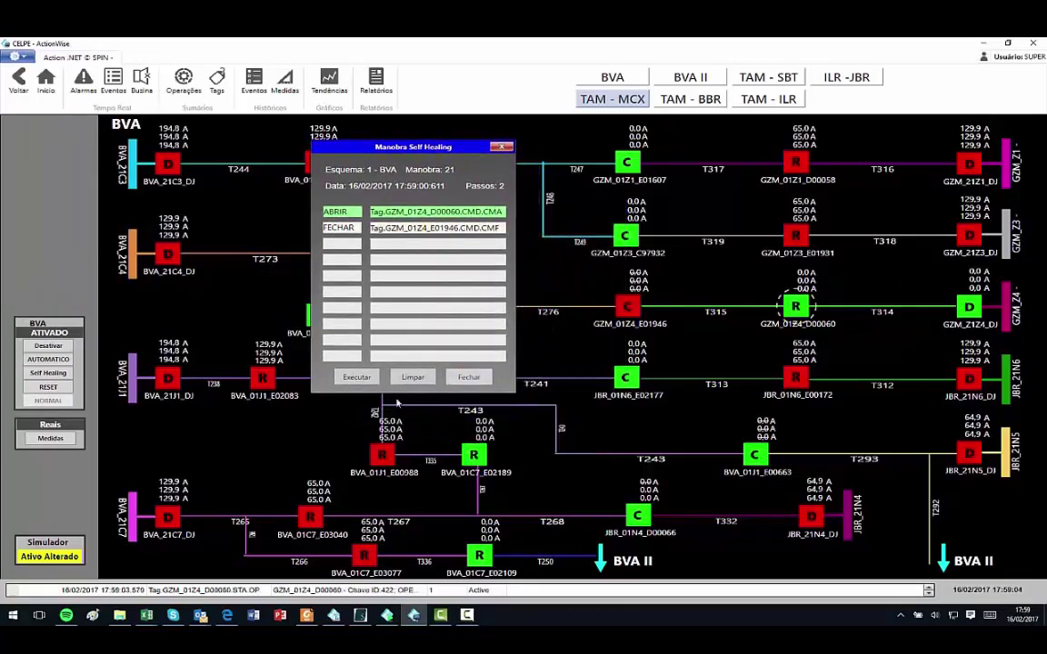
pyautogui.click(467, 378)
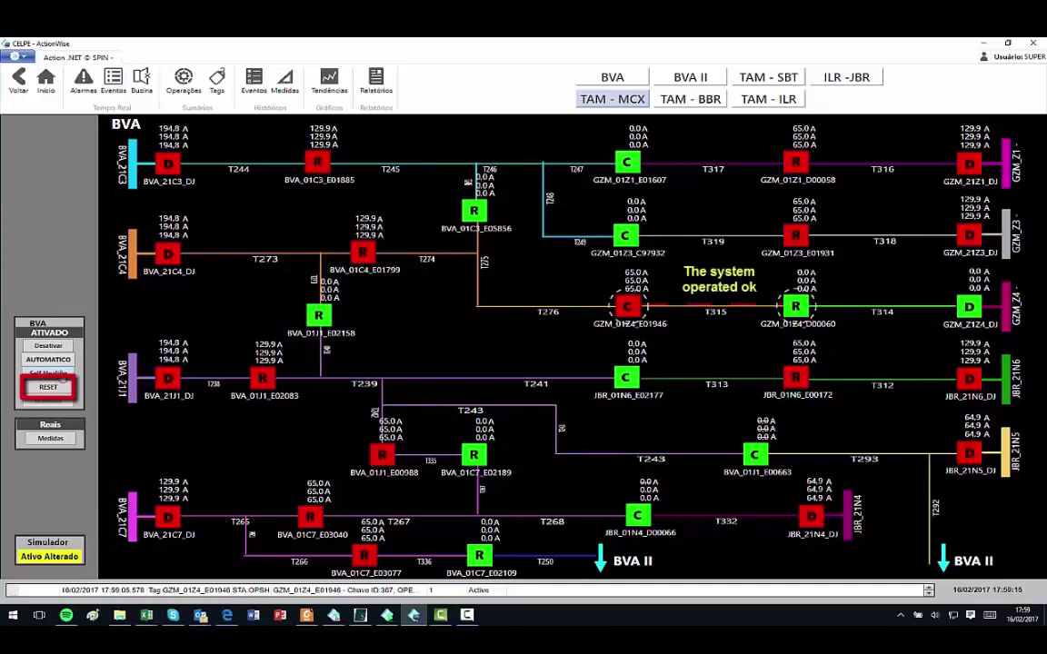
pyautogui.click(50, 387)
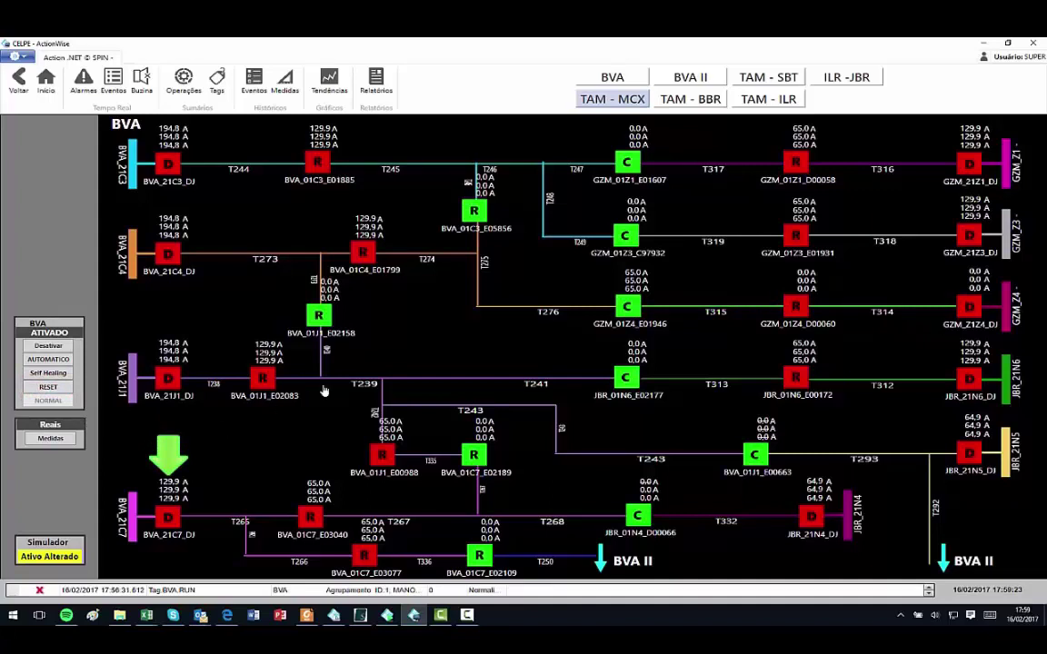
# Fault breaker BVA_21C7_DJ to run maneuver 22, and drag its summary clear of the diagram
pyautogui.click(166, 520)
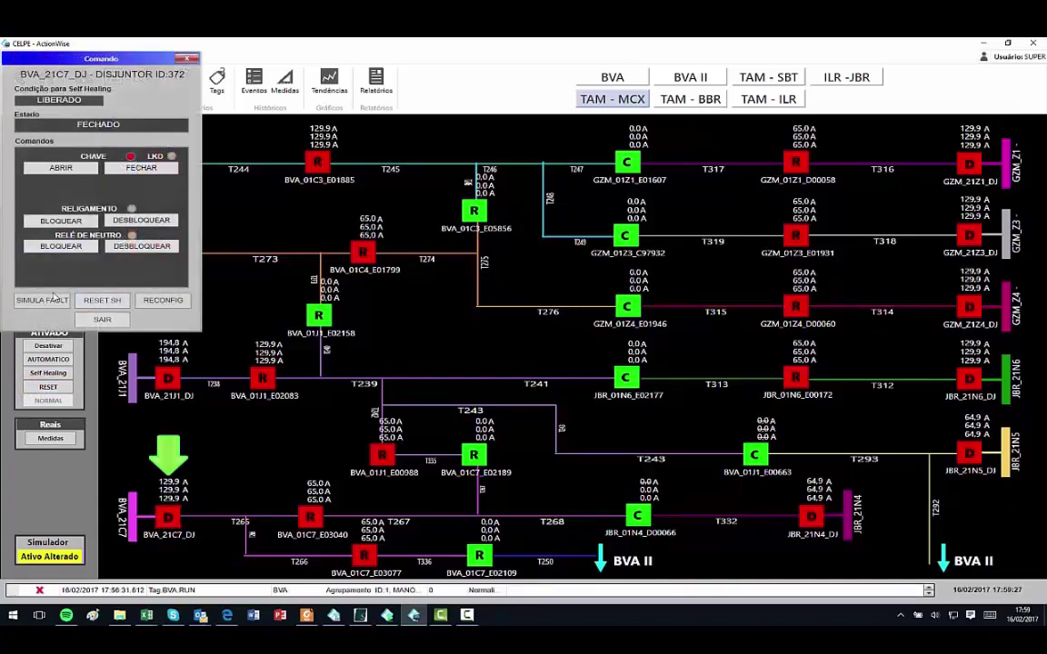
pyautogui.click(49, 303)
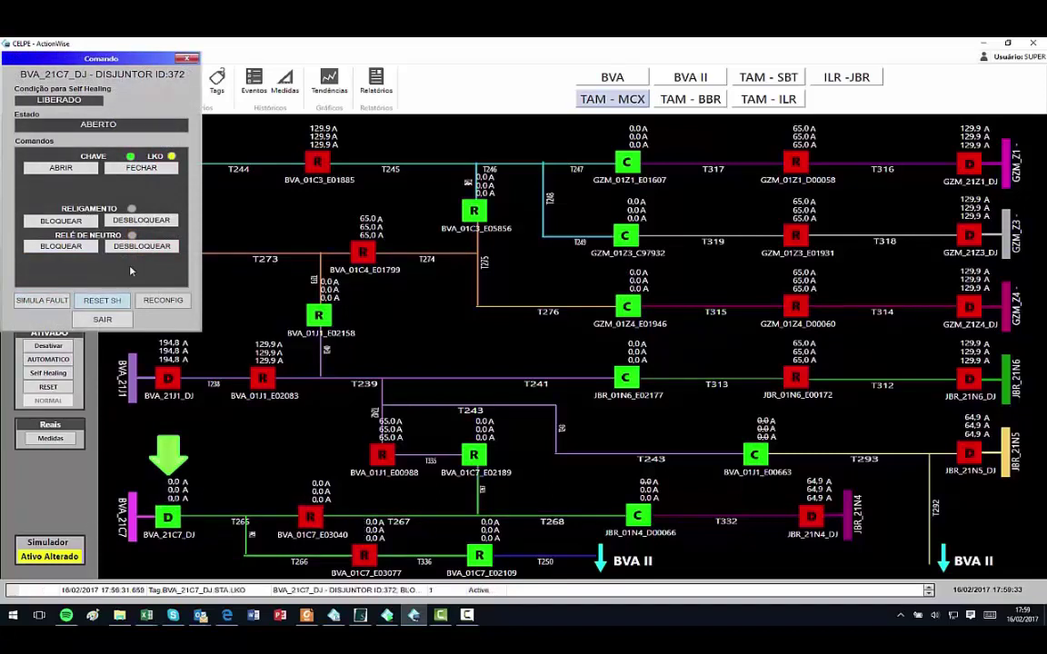
pyautogui.click(132, 168)
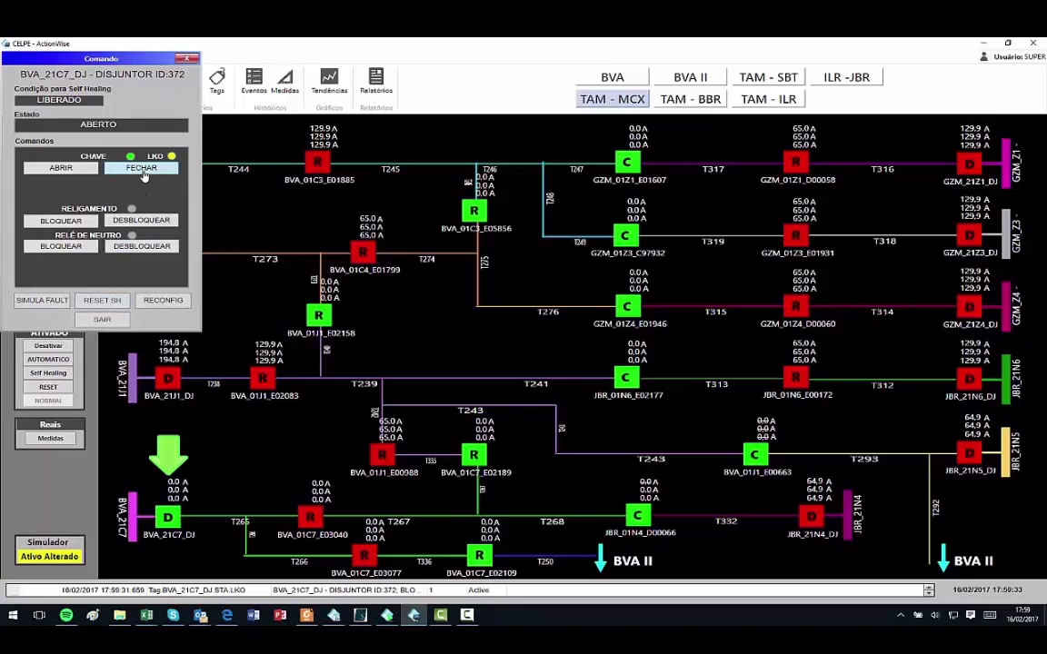
pyautogui.click(101, 320)
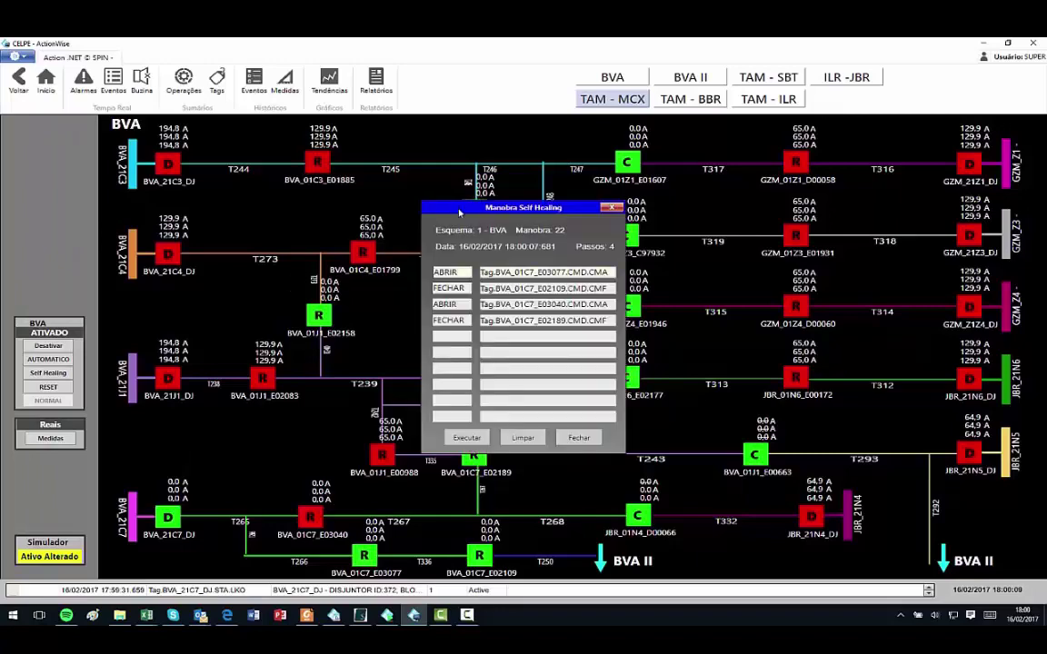
pyautogui.moveTo(467, 208); pyautogui.dragTo(742, 147)
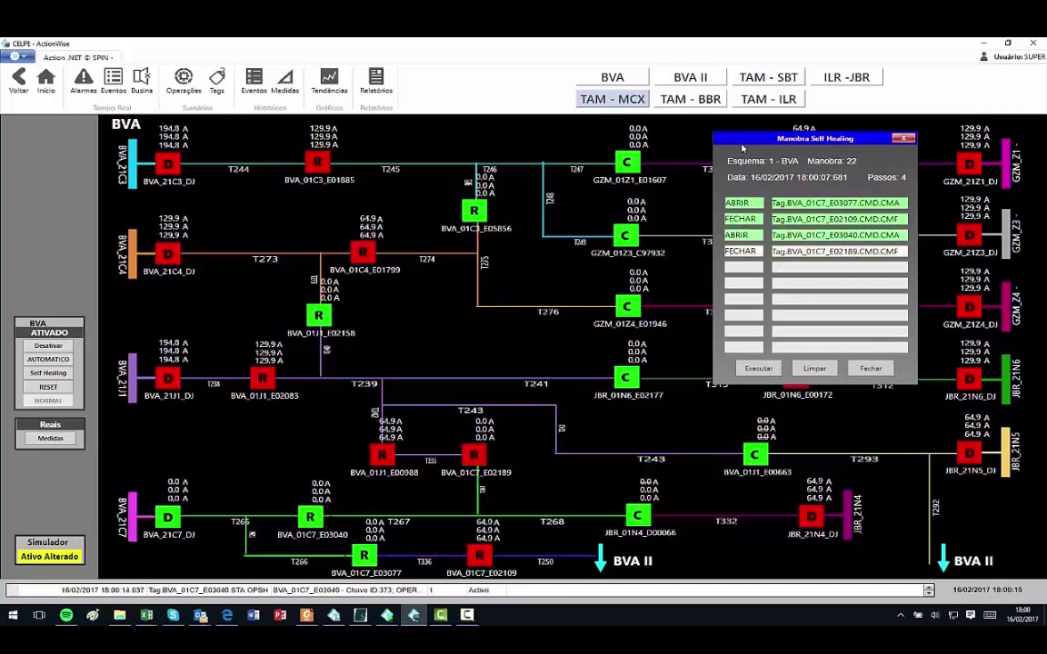
# Dismiss the maneuver 22 summary and open the BVA II substation diagram
pyautogui.click(868, 369)
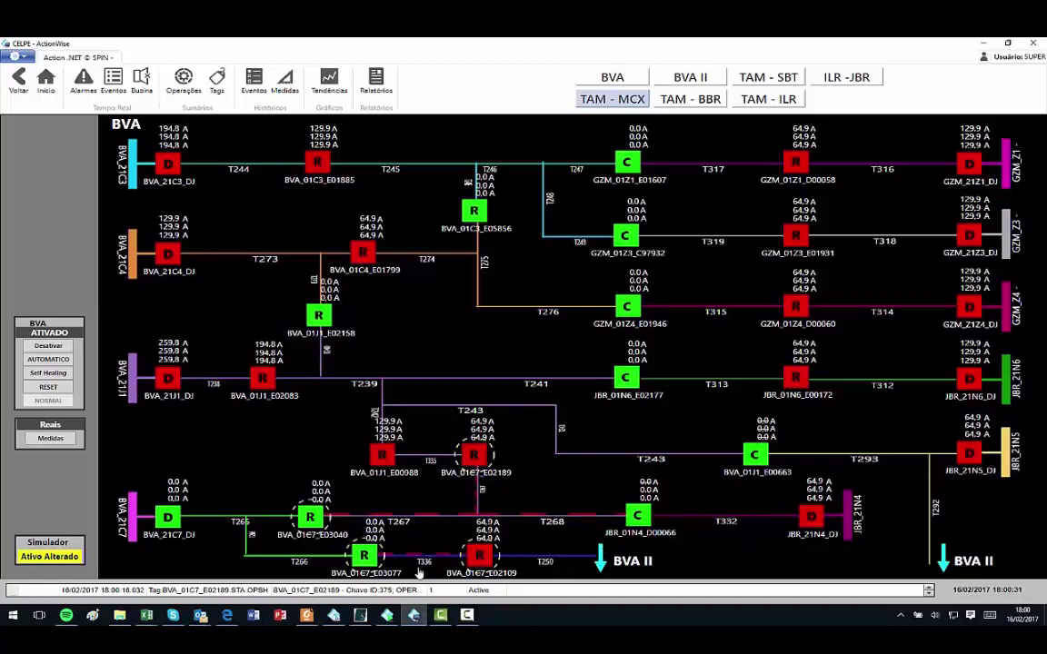
pyautogui.click(601, 554)
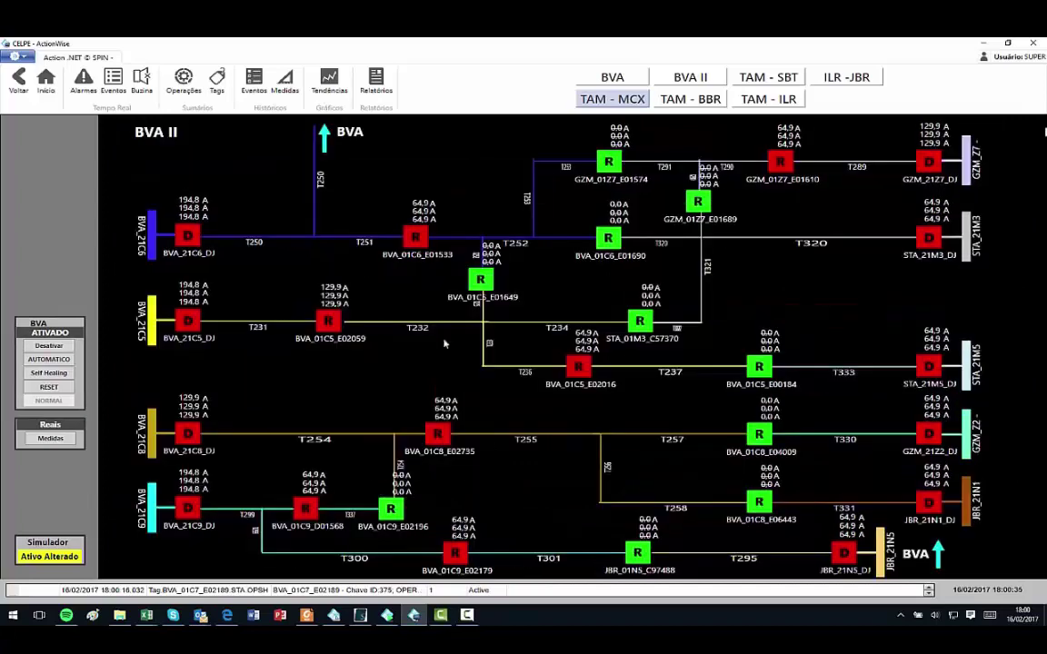